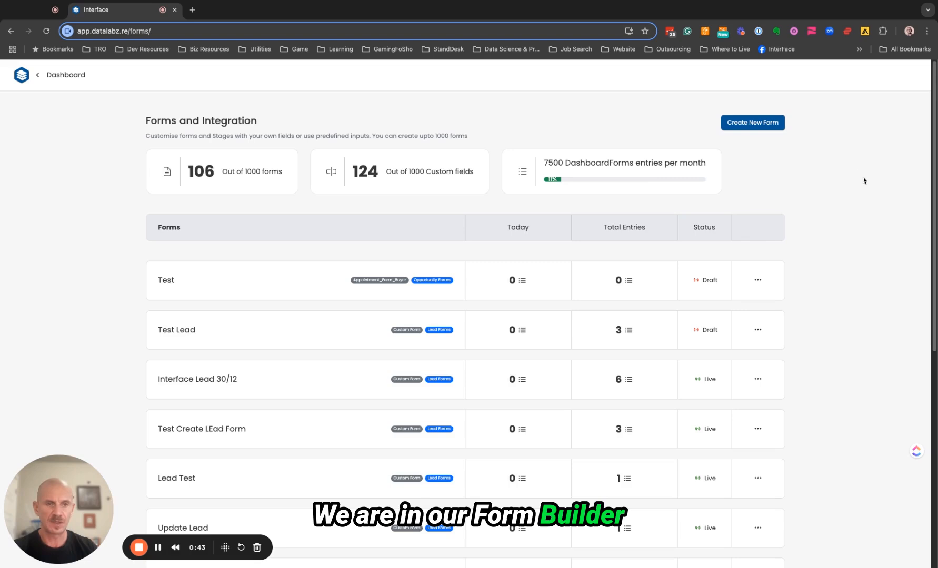
# - Start creating a new form and name it "New Buyer Appt Form"
pyautogui.click(752, 124)
pyautogui.click(431, 182)
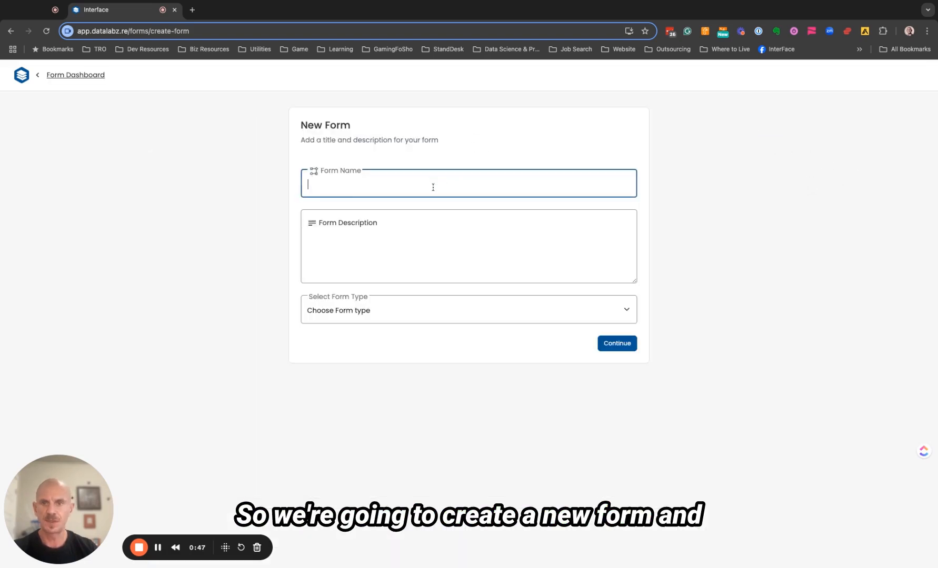
pyautogui.write('New Buyer')
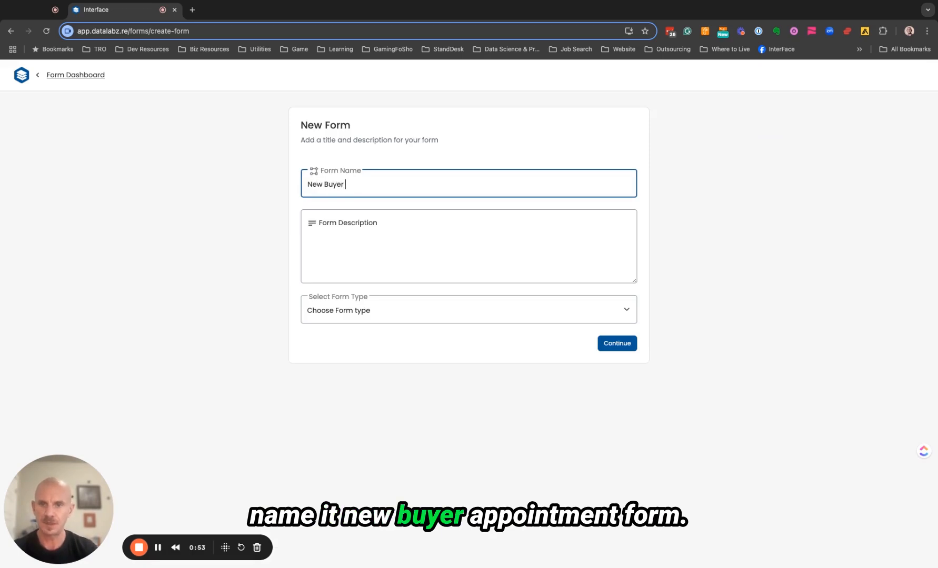
pyautogui.write(' Appt ')
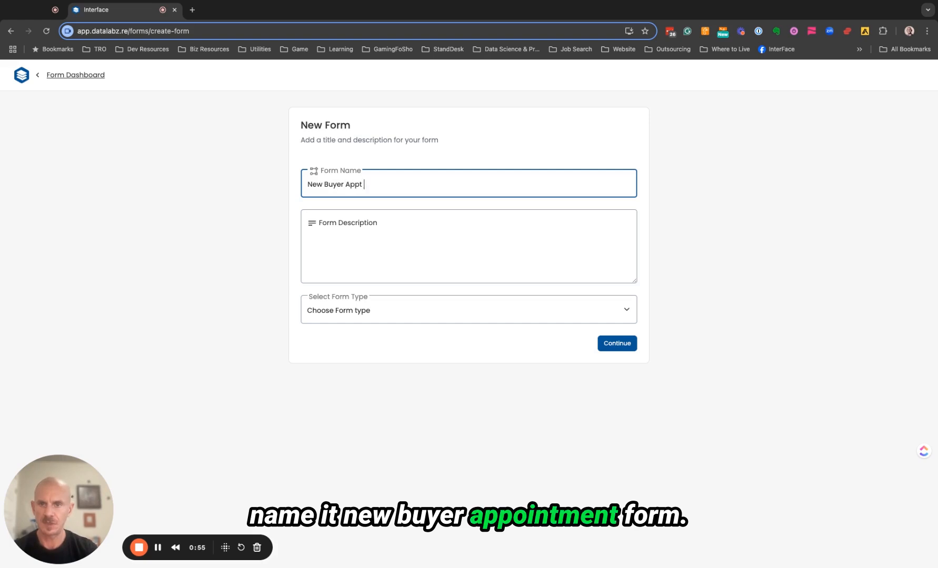
pyautogui.write('Form')
# - Set the form type to Opportunity Forms and choose to use an Assigned agent field to assign the FUB lead and Deal
pyautogui.click(420, 310)
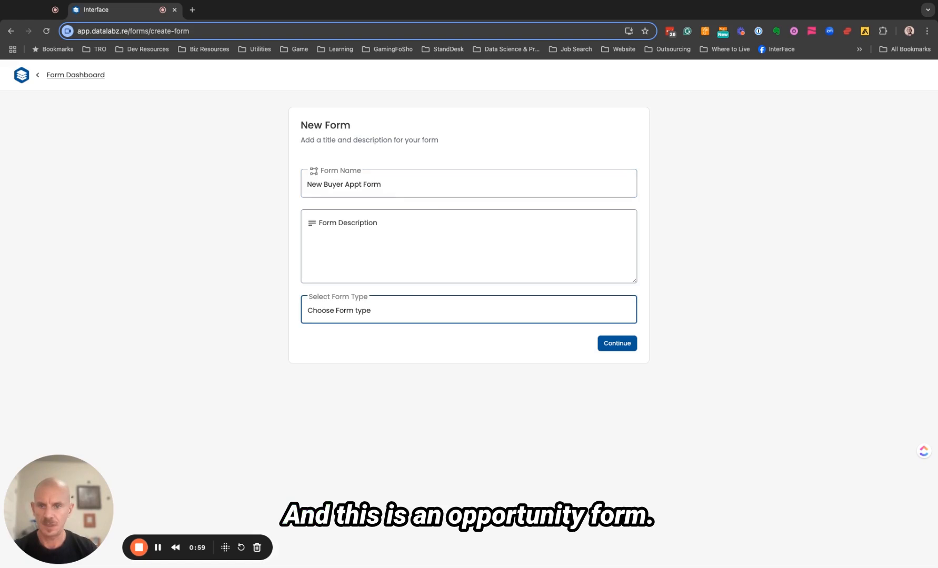
pyautogui.click(342, 322)
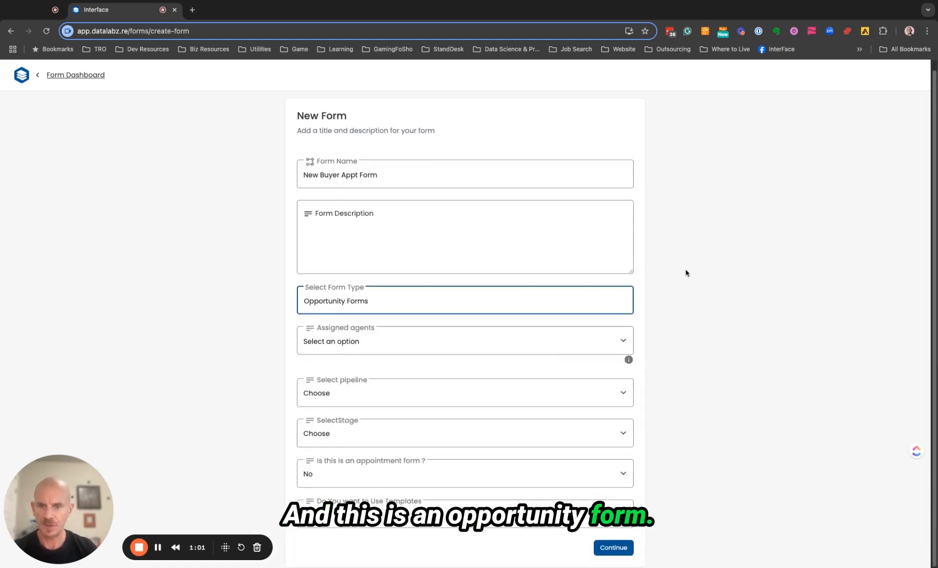
pyautogui.click(446, 340)
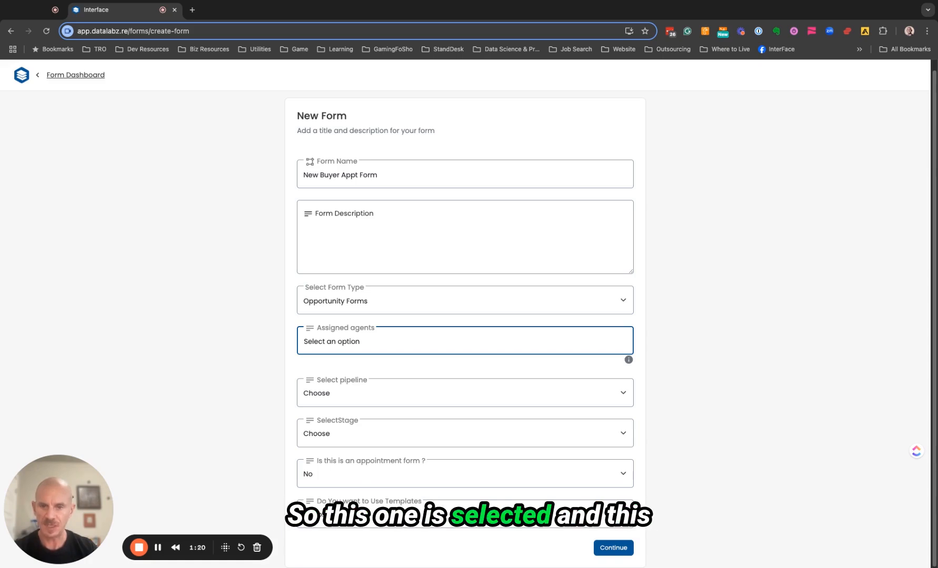
pyautogui.click(409, 353)
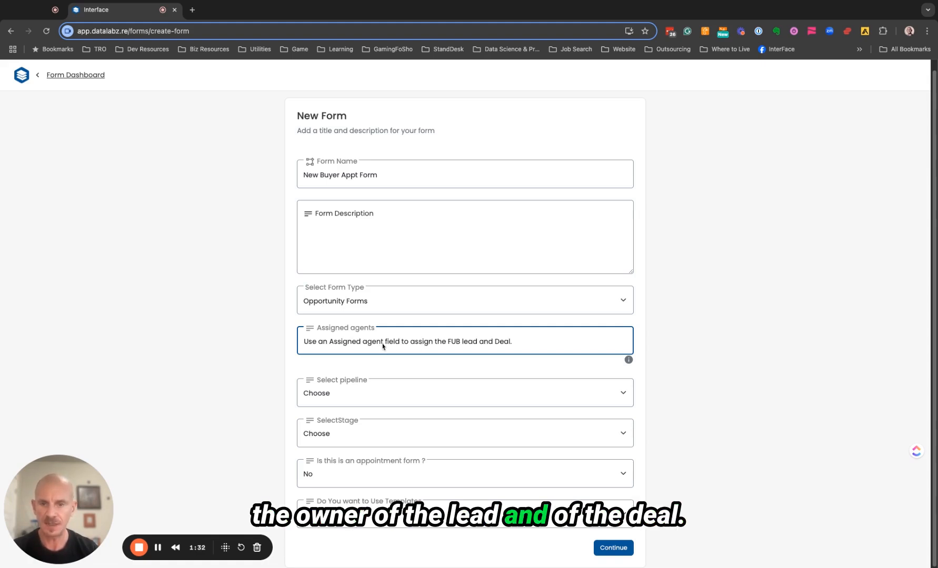
# - Set the form's pipeline to Buyers and its stage to Appointment Set
pyautogui.click(361, 394)
pyautogui.press('Down')
pyautogui.press('Return')
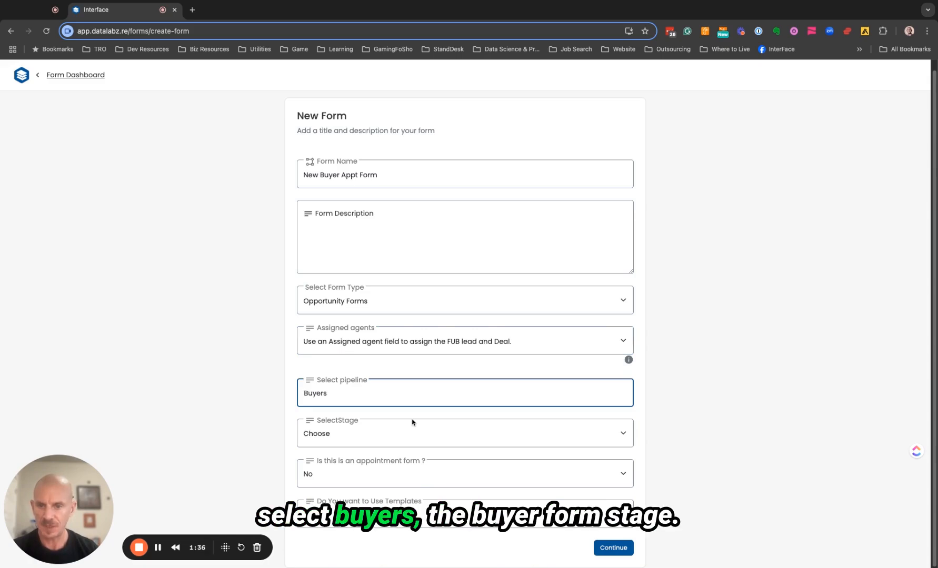
pyautogui.click(360, 440)
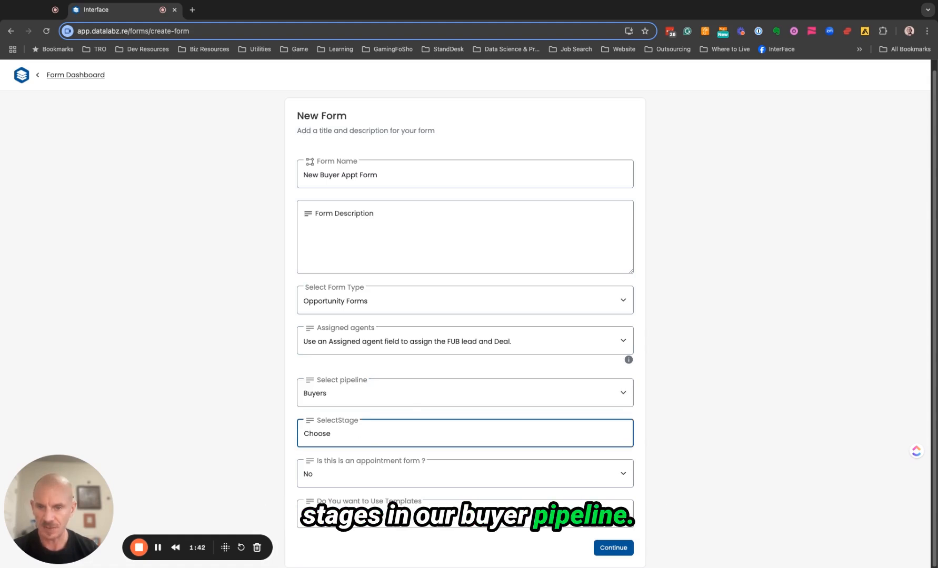
pyautogui.click(508, 424)
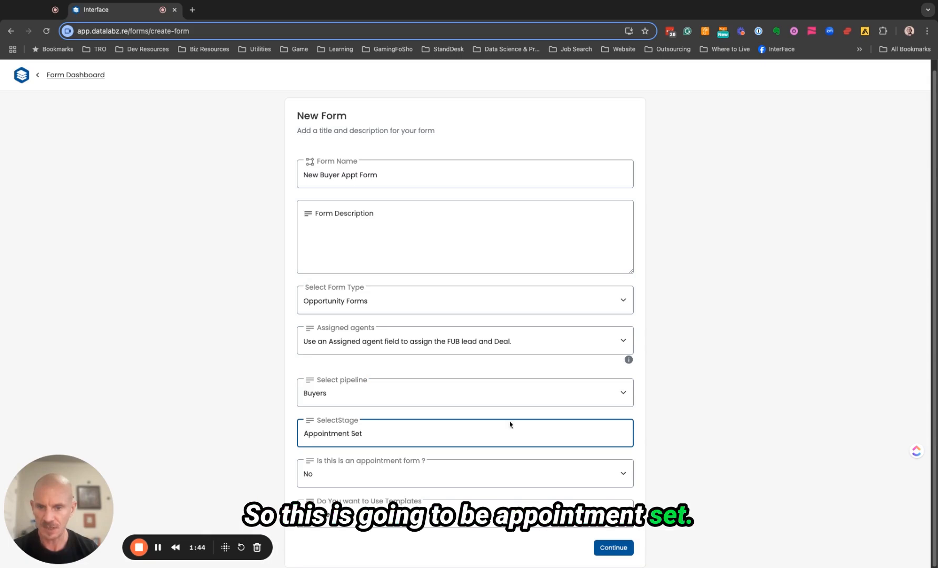
# - Mark the form as an appointment form, base it on the buyer appointment template, and continue to the form builder
pyautogui.click(405, 476)
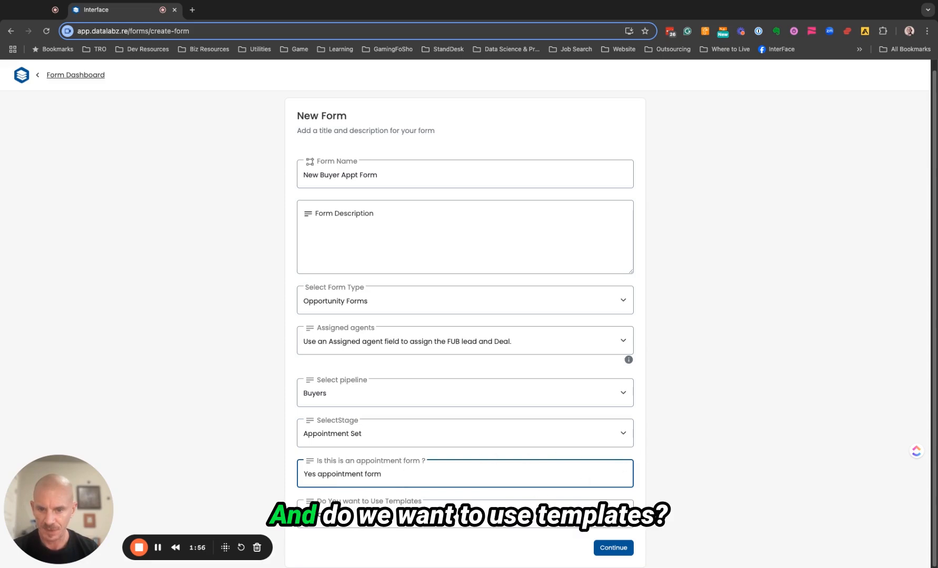
pyautogui.click(370, 515)
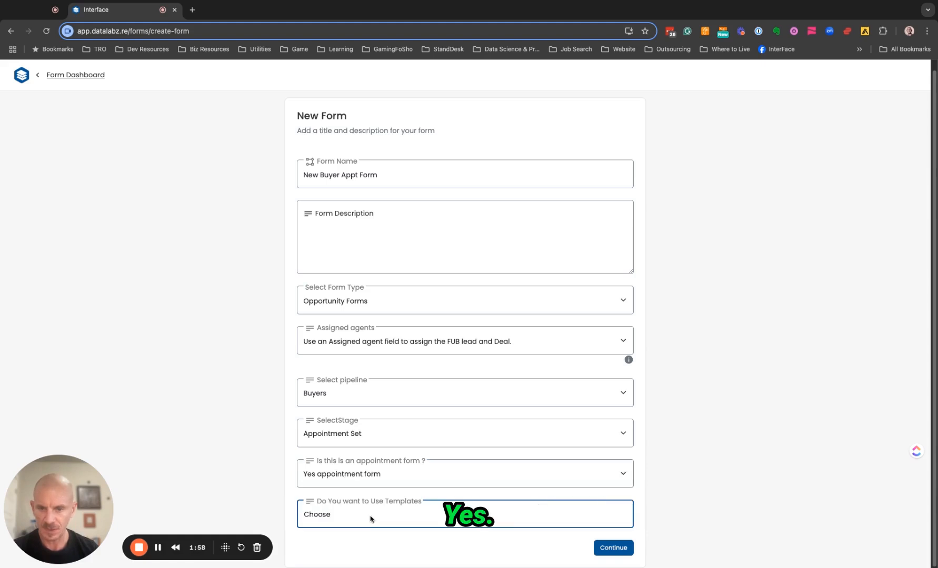
pyautogui.click(372, 518)
pyautogui.scroll(-2, 670, 499)
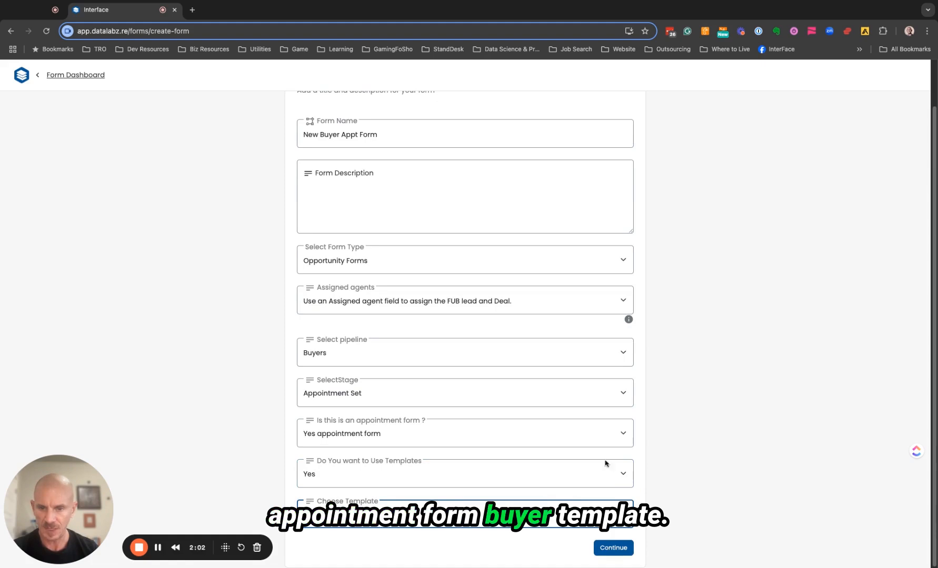
pyautogui.click(603, 548)
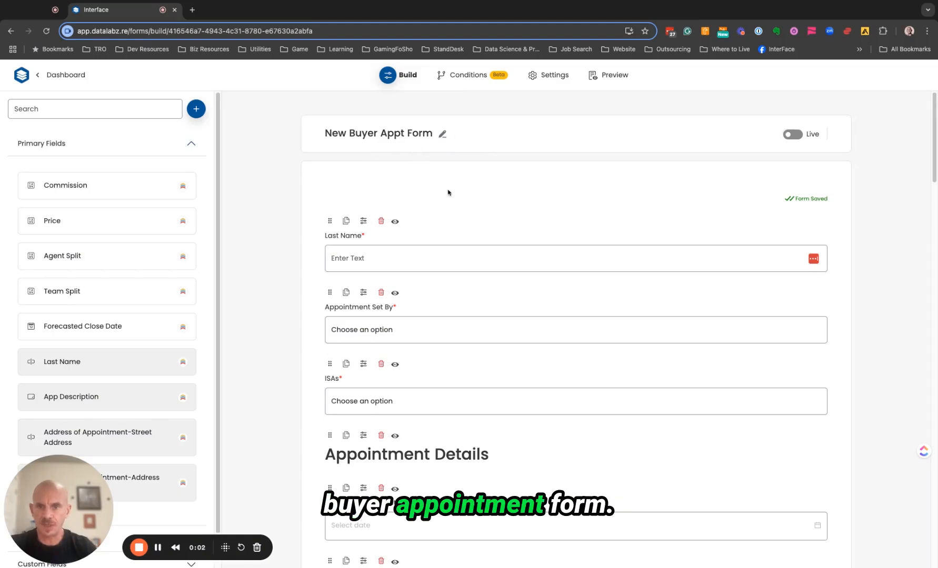
# - Review the template's fields, from the appointment details and address through the Buyer Section and Inquiry Address
pyautogui.scroll(-3, 532, 243)
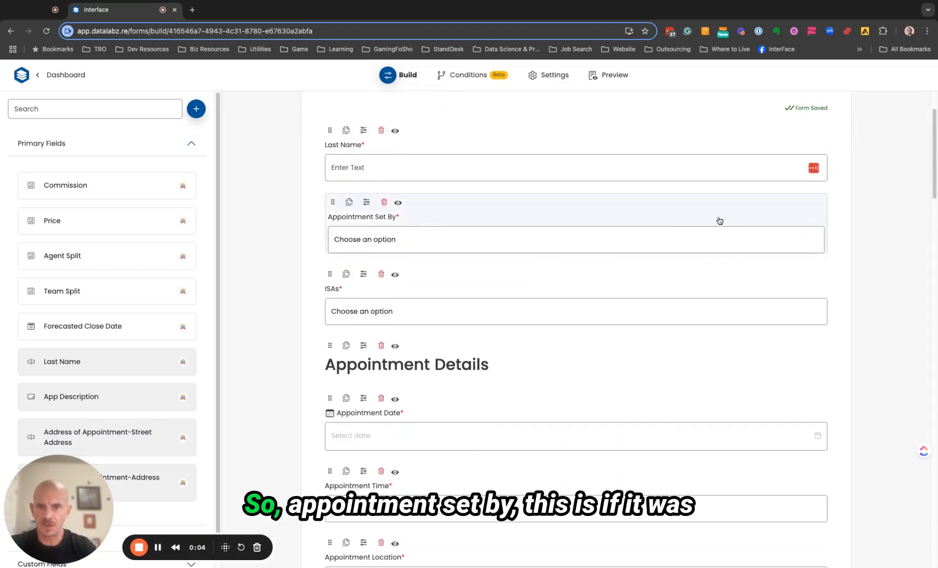
pyautogui.scroll(-1, 405, 229)
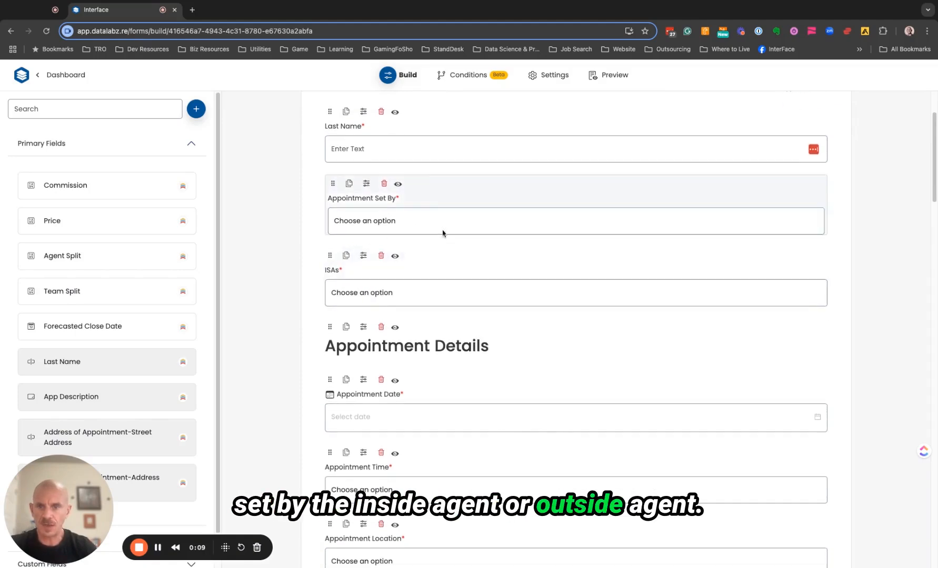
pyautogui.scroll(-8, 437, 213)
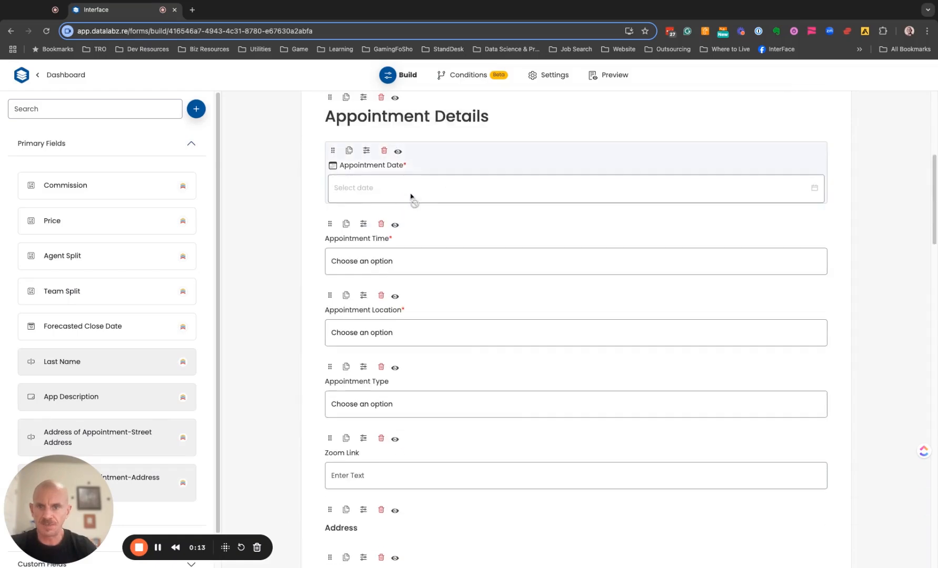
pyautogui.scroll(-3, 425, 248)
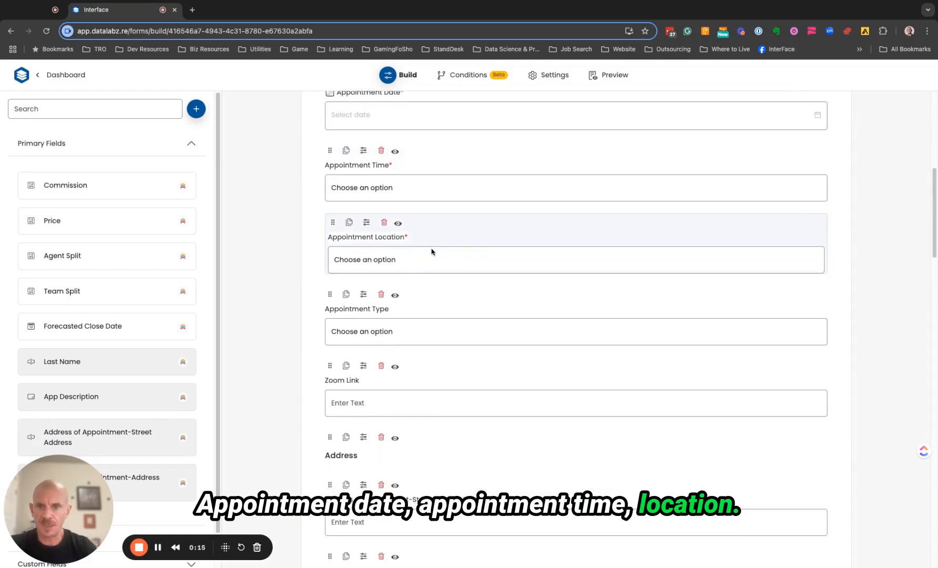
pyautogui.scroll(-4, 431, 252)
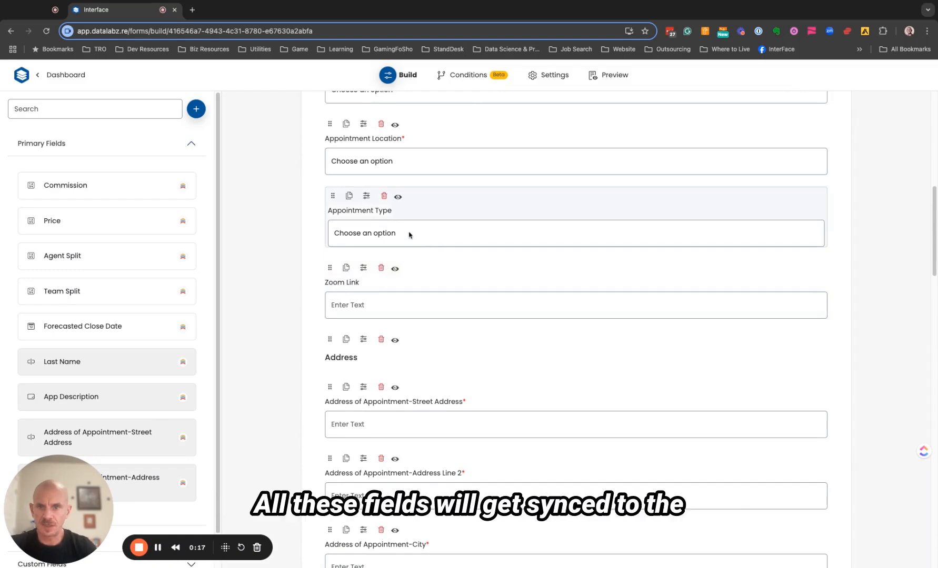
pyautogui.scroll(-1, 430, 233)
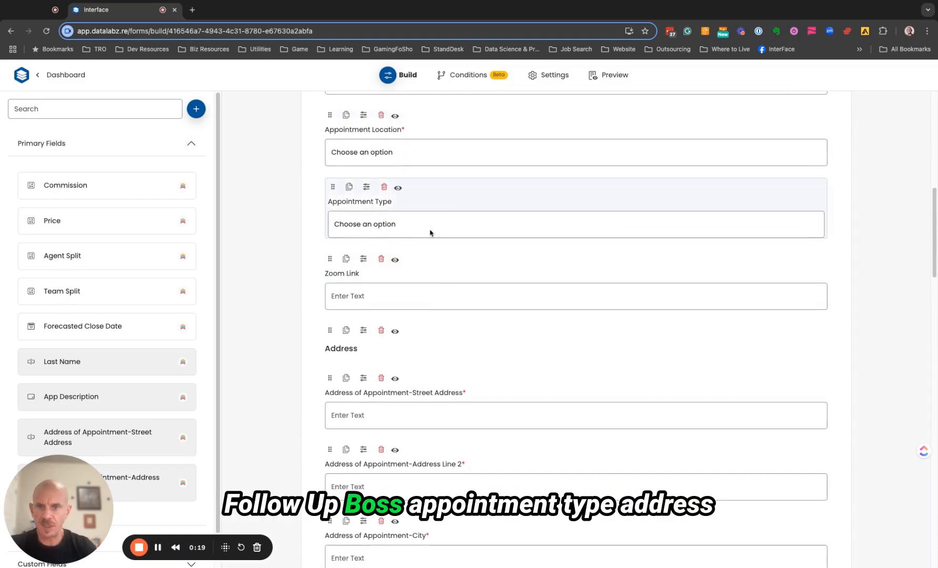
pyautogui.scroll(-8, 430, 233)
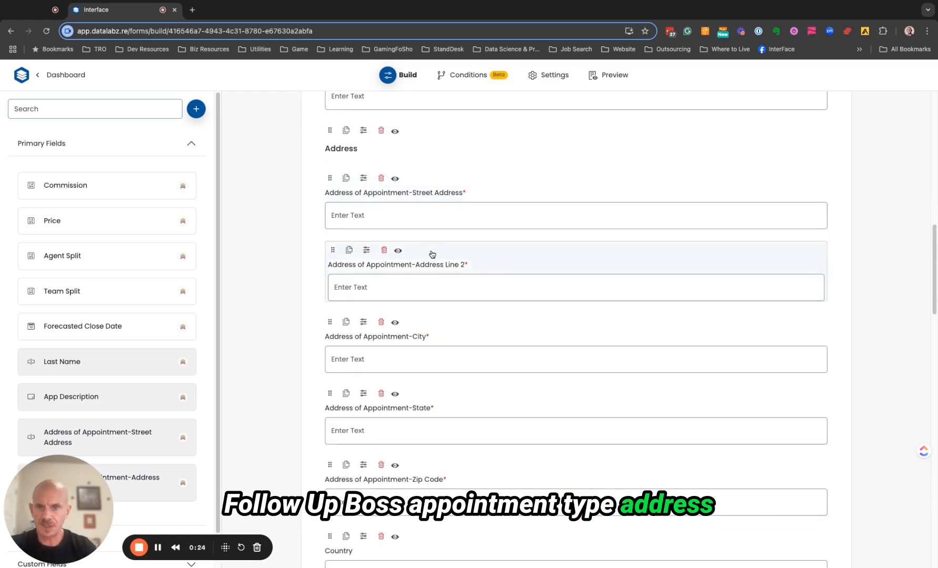
pyautogui.scroll(-5, 432, 254)
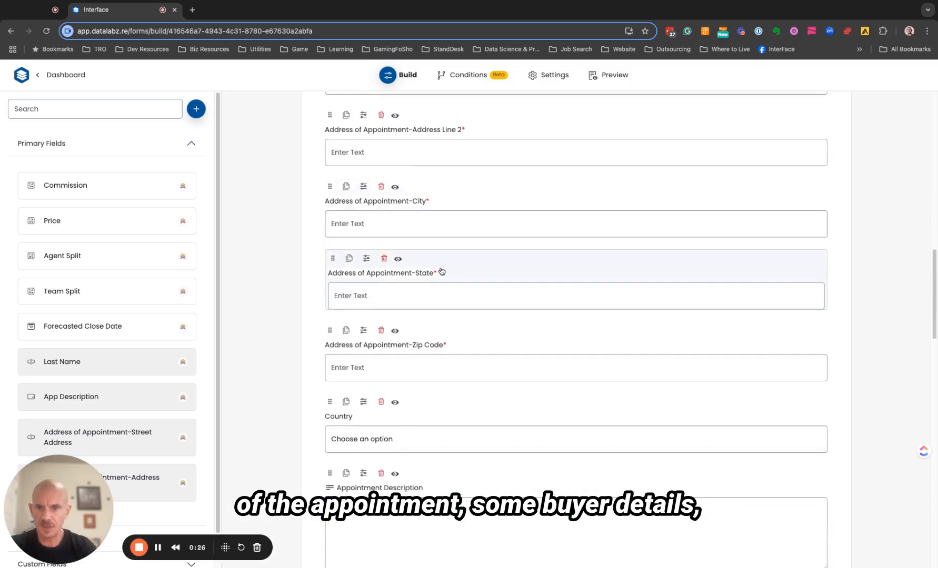
pyautogui.scroll(-7, 453, 272)
pyautogui.scroll(-15, 464, 273)
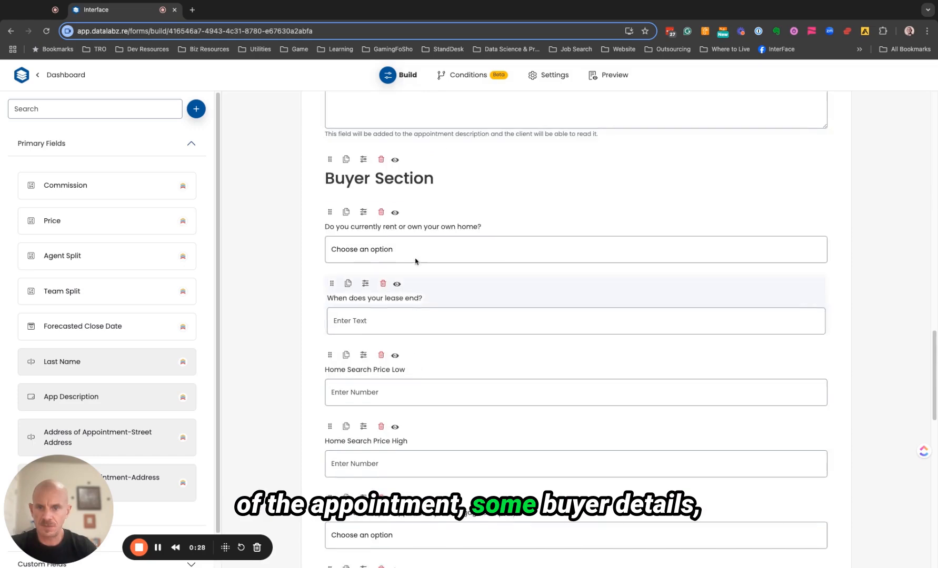
pyautogui.scroll(-18, 432, 260)
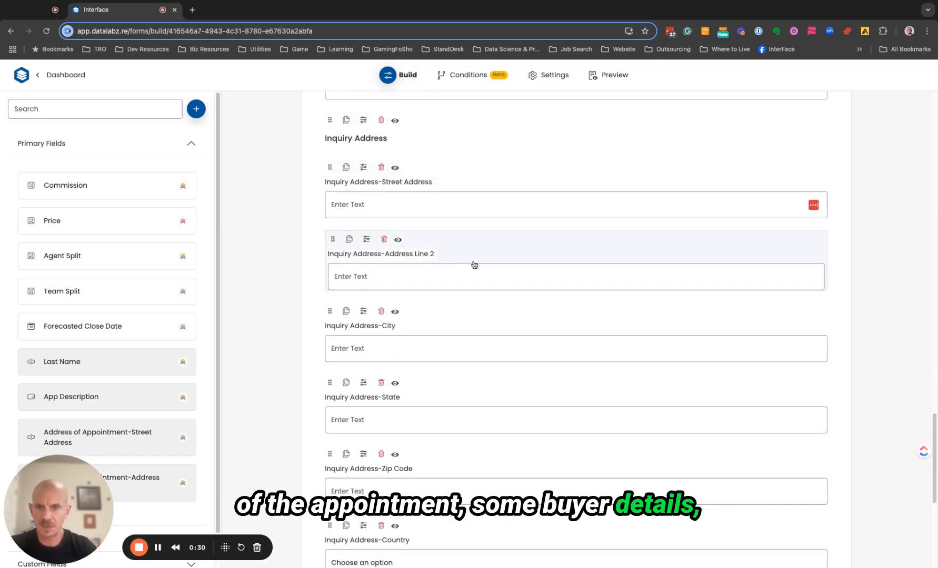
pyautogui.scroll(-10, 476, 266)
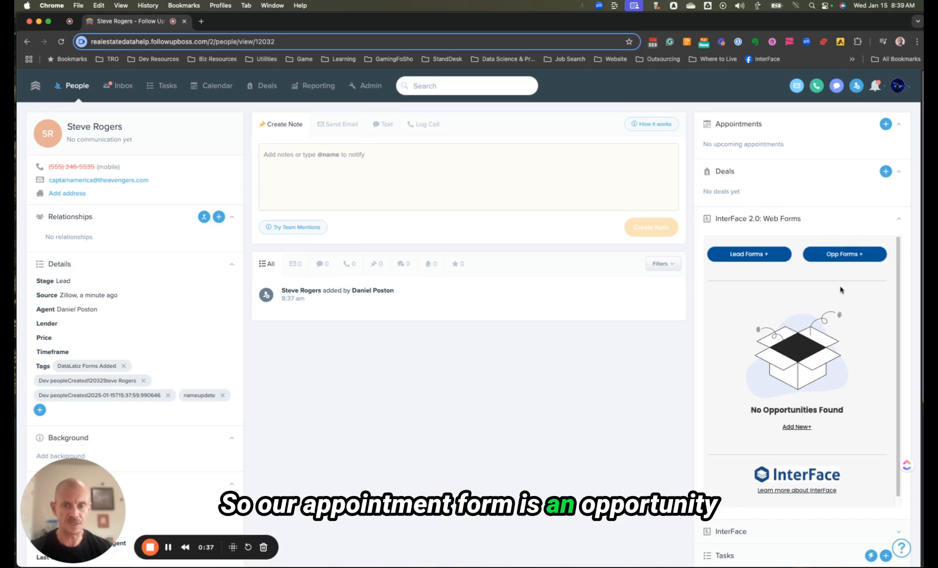
# - In the lead's Follow Up Boss record, create a new opportunity in the Buyers pipeline and open the New Buyer Appt Form
pyautogui.click(843, 257)
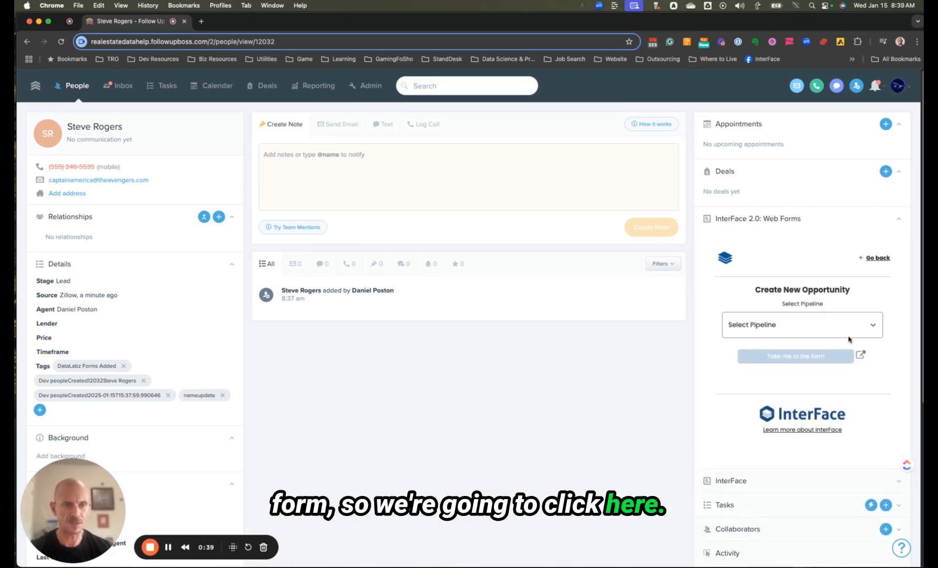
pyautogui.click(791, 328)
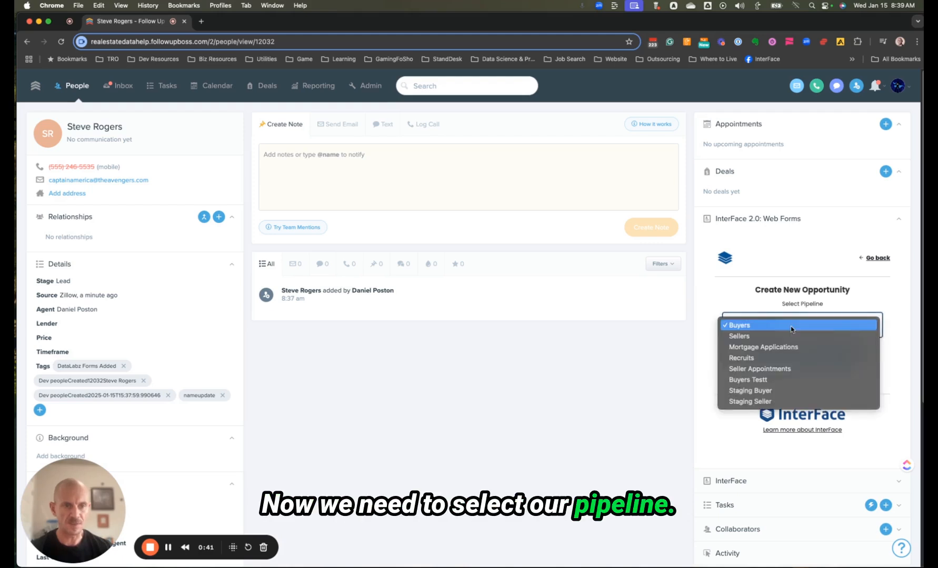
pyautogui.click(760, 327)
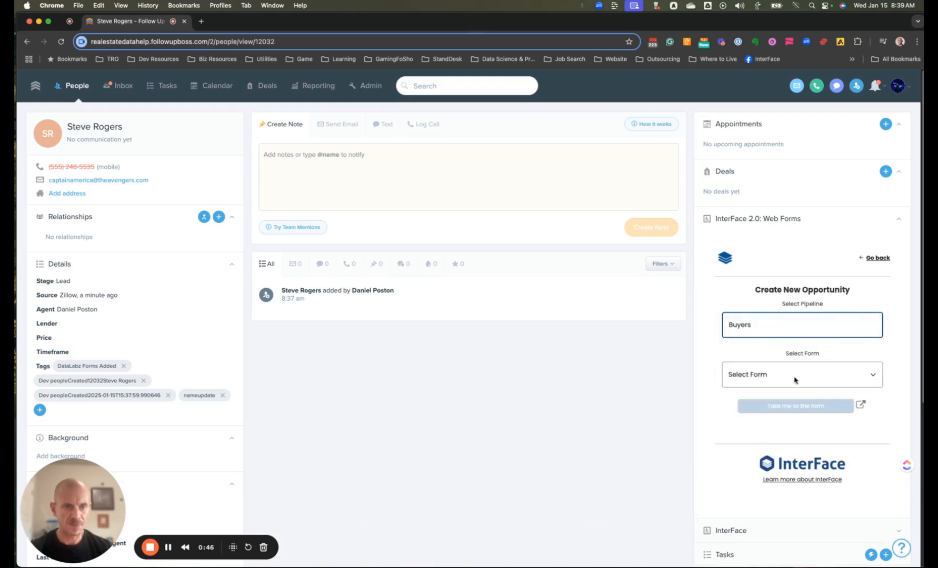
pyautogui.click(791, 378)
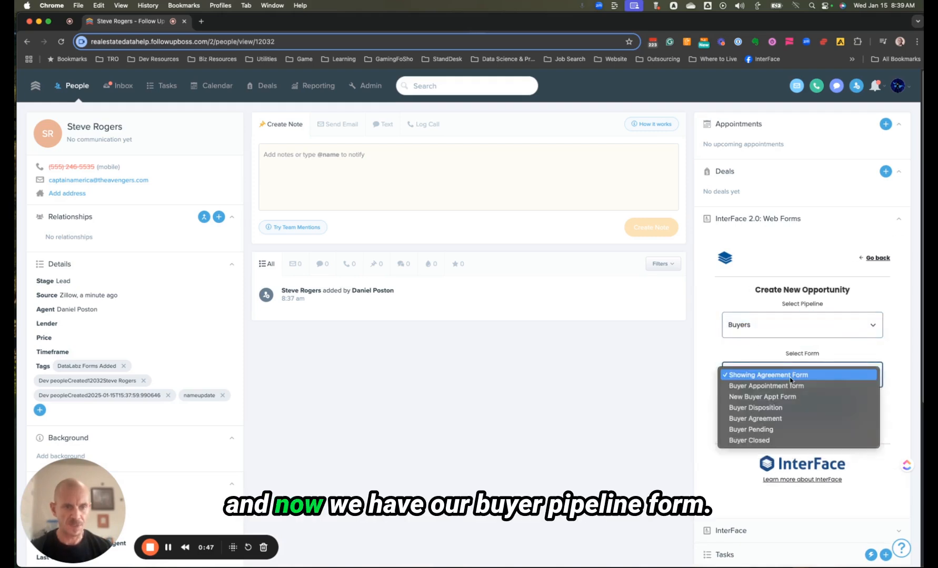
pyautogui.click(768, 397)
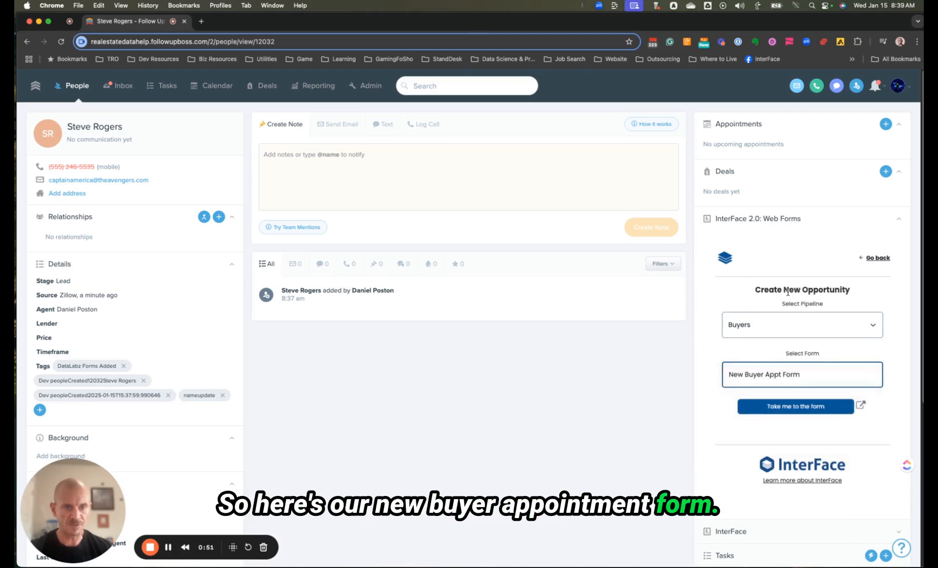
pyautogui.click(809, 403)
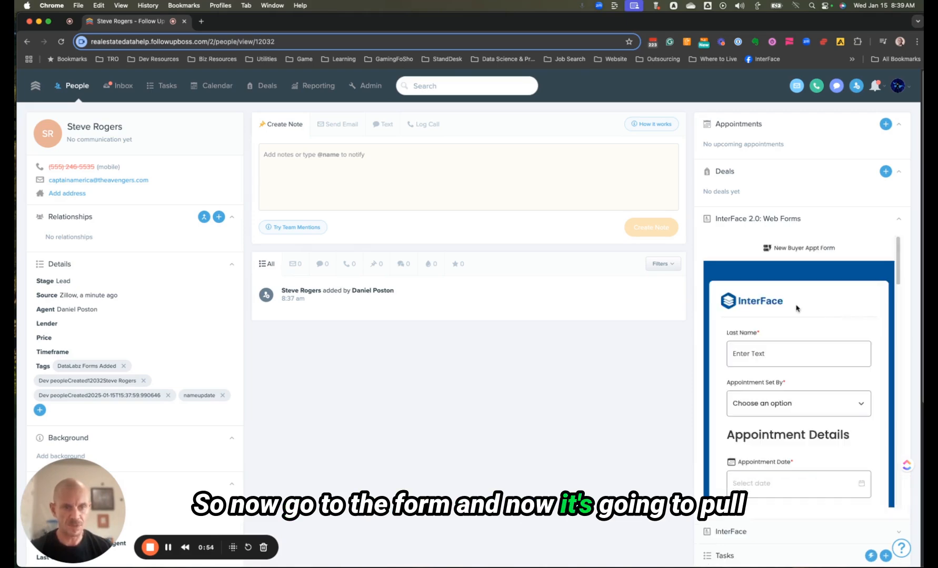
# - Enter the lead's last name in the embedded form and set Appointment Set By to ISA
pyautogui.scroll(-1, 796, 308)
pyautogui.click(788, 333)
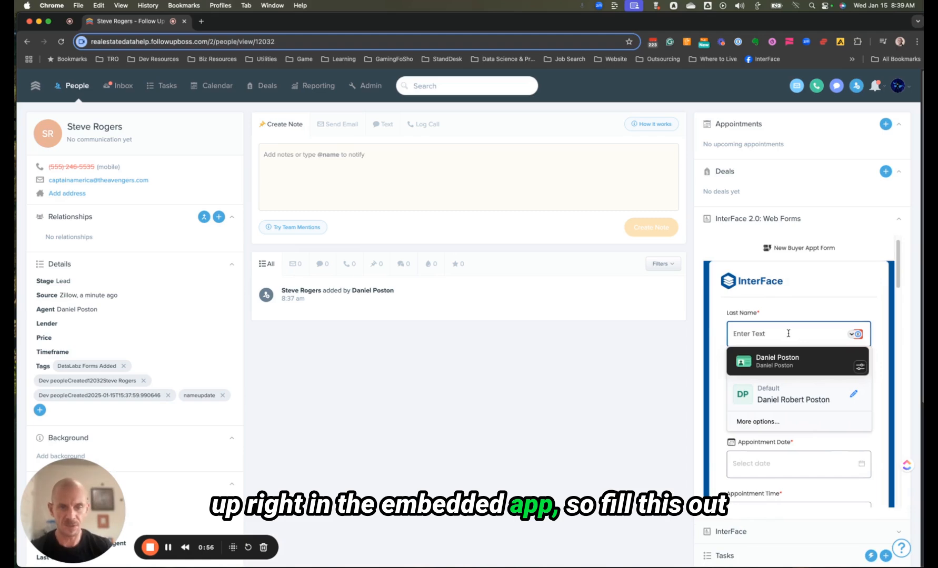
pyautogui.write('Roger')
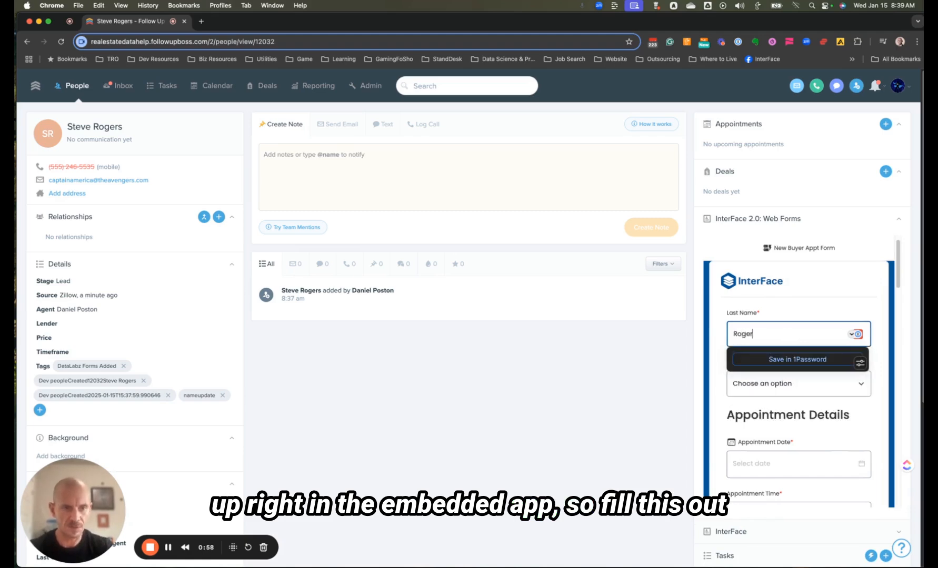
pyautogui.write('s')
pyautogui.click(781, 390)
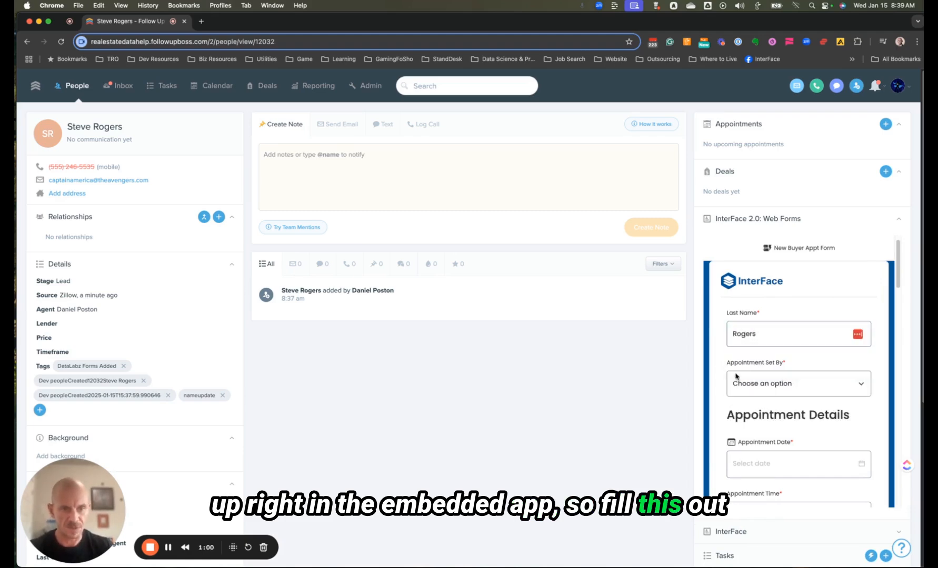
pyautogui.click(780, 395)
pyautogui.scroll(-4, 768, 337)
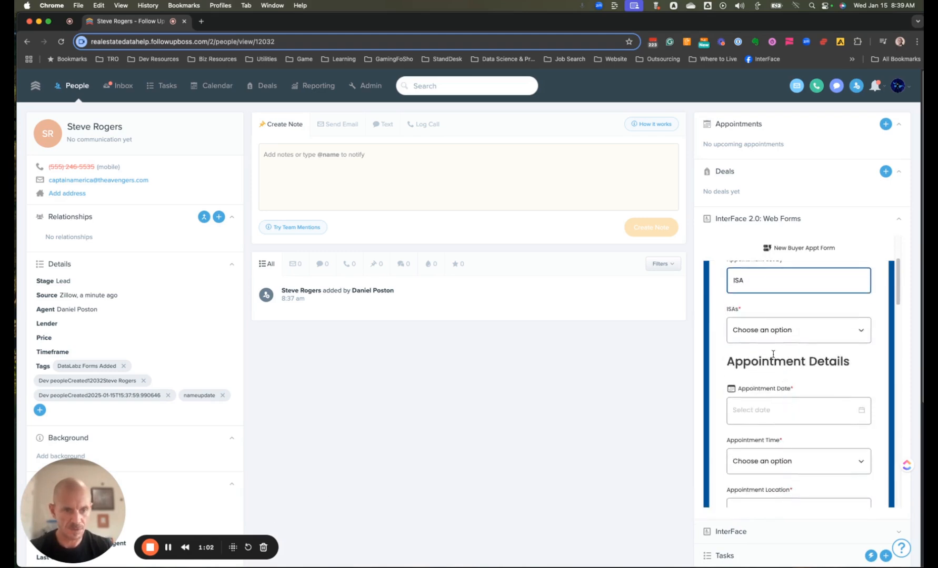
# - Select the ISA and set the appointment date to 01/16/2025 in the buyer appointment form
pyautogui.click(766, 334)
pyautogui.click(762, 341)
pyautogui.click(765, 408)
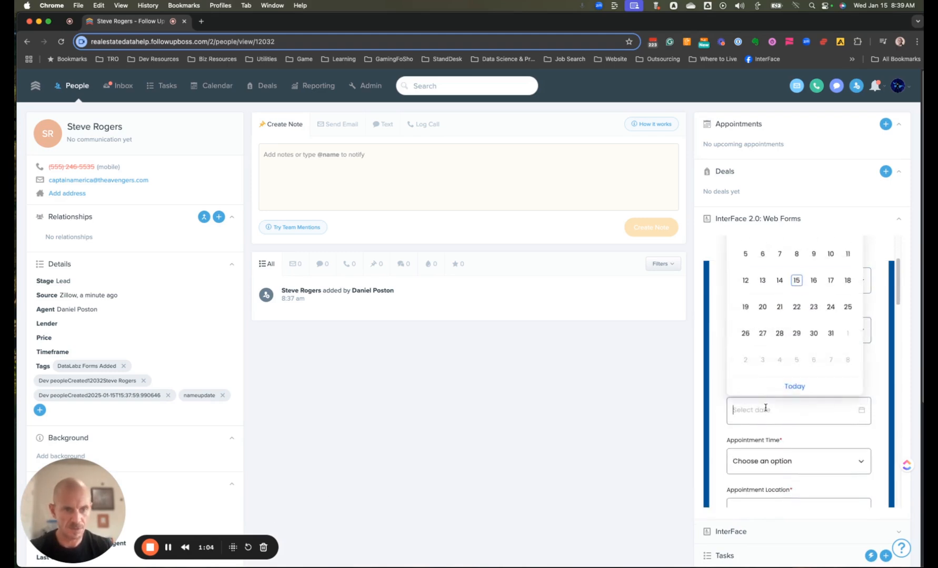
pyautogui.click(809, 286)
pyautogui.scroll(-5, 795, 353)
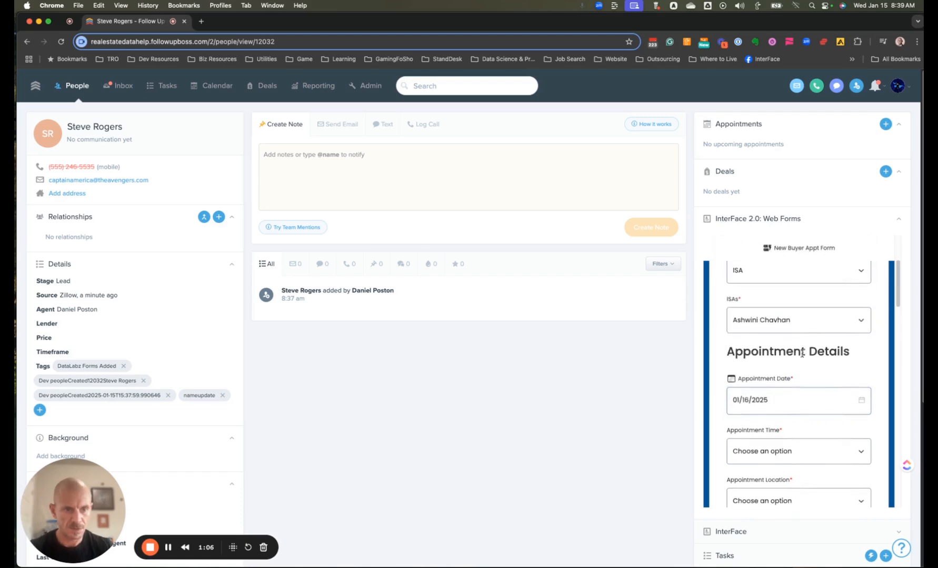
# - Set the appointment time to 12:00 PM and the appointment location to Office
pyautogui.click(775, 345)
pyautogui.scroll(-3, 775, 392)
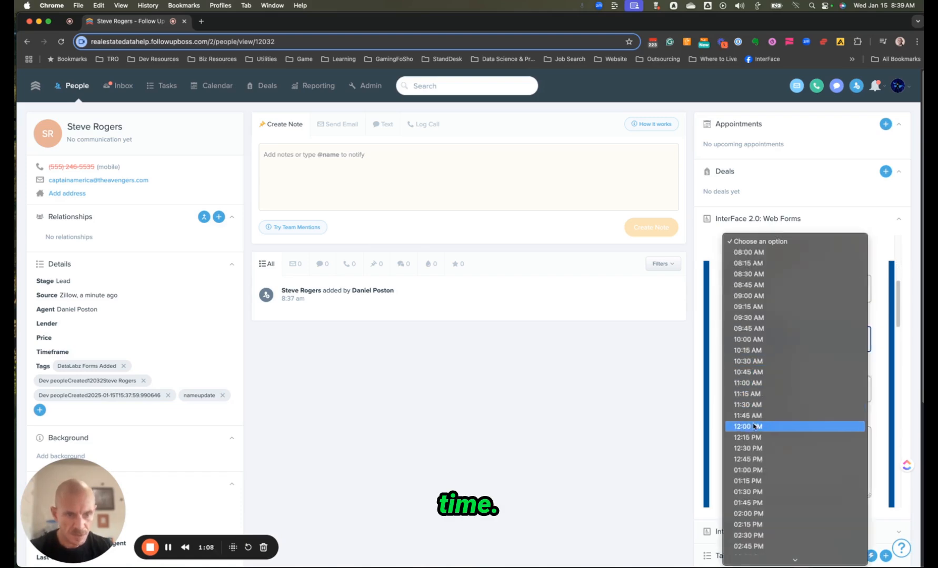
pyautogui.click(772, 426)
pyautogui.scroll(-2, 765, 358)
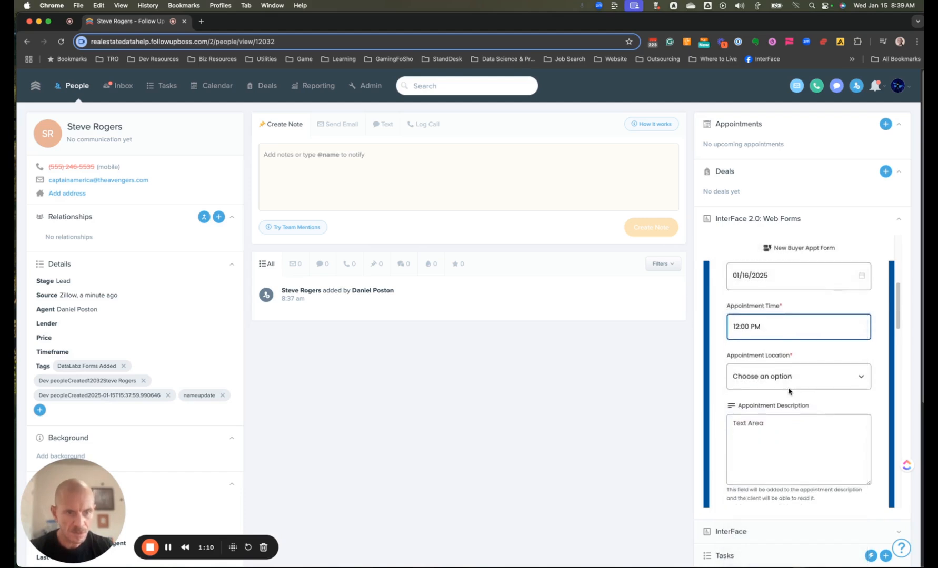
pyautogui.click(764, 336)
pyautogui.click(763, 347)
pyautogui.scroll(-7, 763, 350)
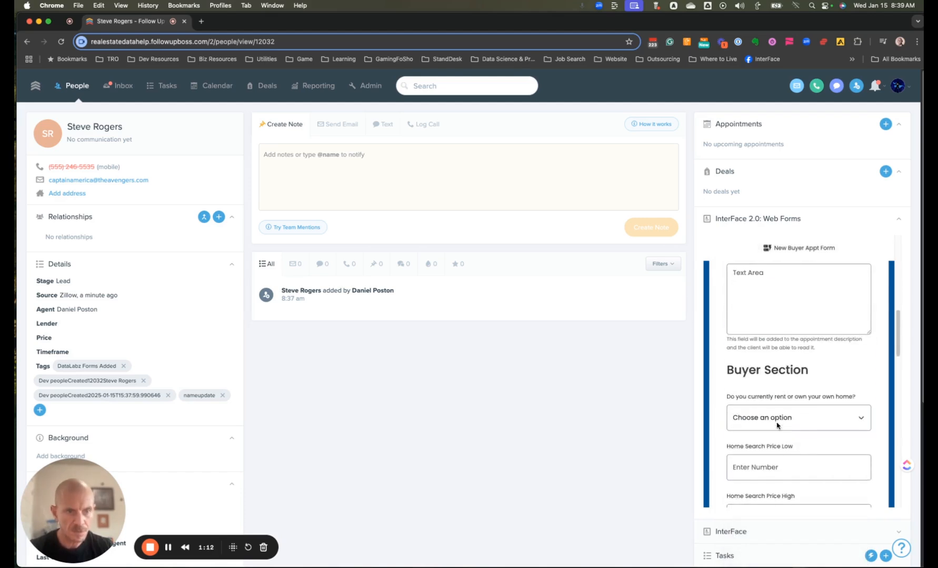
# - Answer Yes to the Buyer Section question about being pre-approved by a mortgage company
pyautogui.click(762, 353)
pyautogui.click(765, 355)
pyautogui.scroll(-2, 765, 354)
# - Enter the street address and city of the Inquiry Address, leaving Address Line 2 blank
pyautogui.click(760, 351)
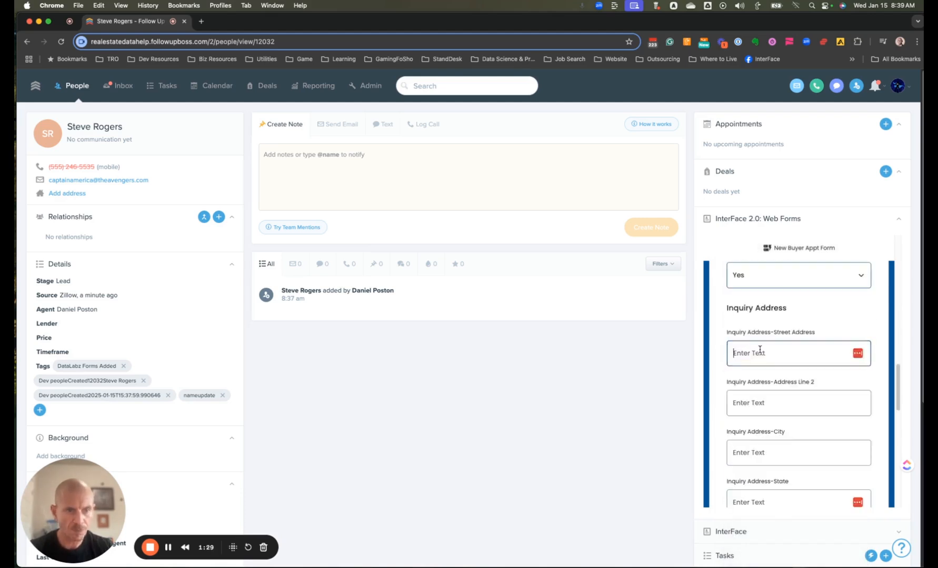
pyautogui.write('123 Main St')
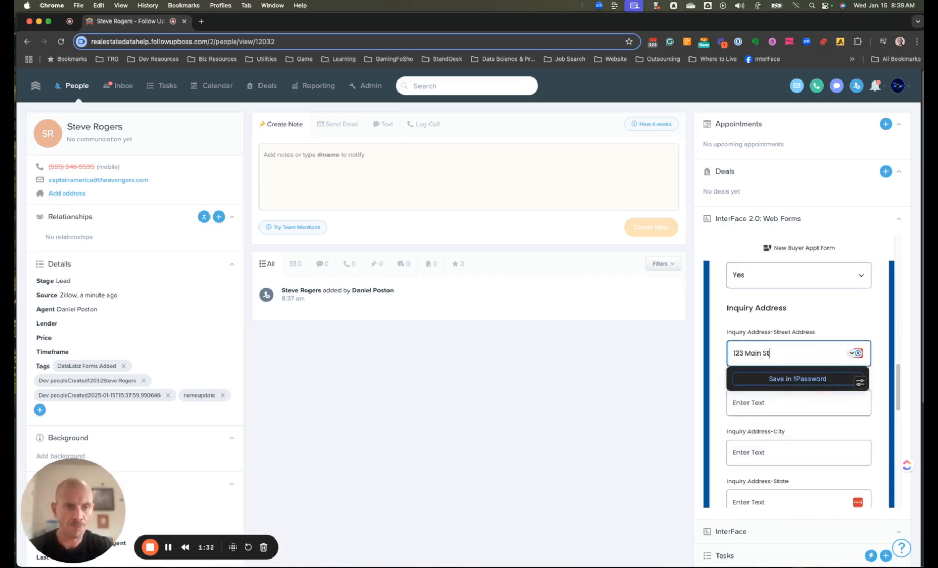
pyautogui.press('Tab')
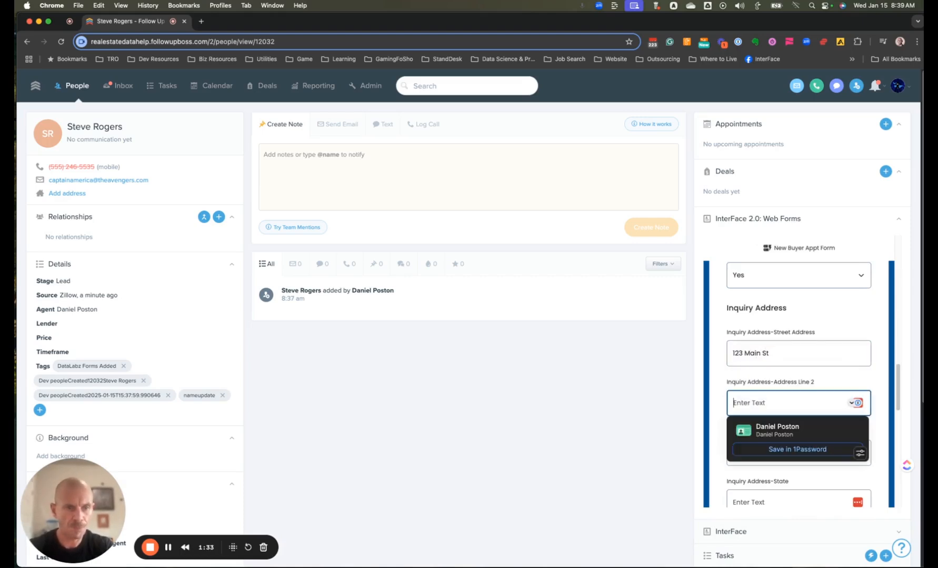
pyautogui.press('Tab')
pyautogui.write('So')
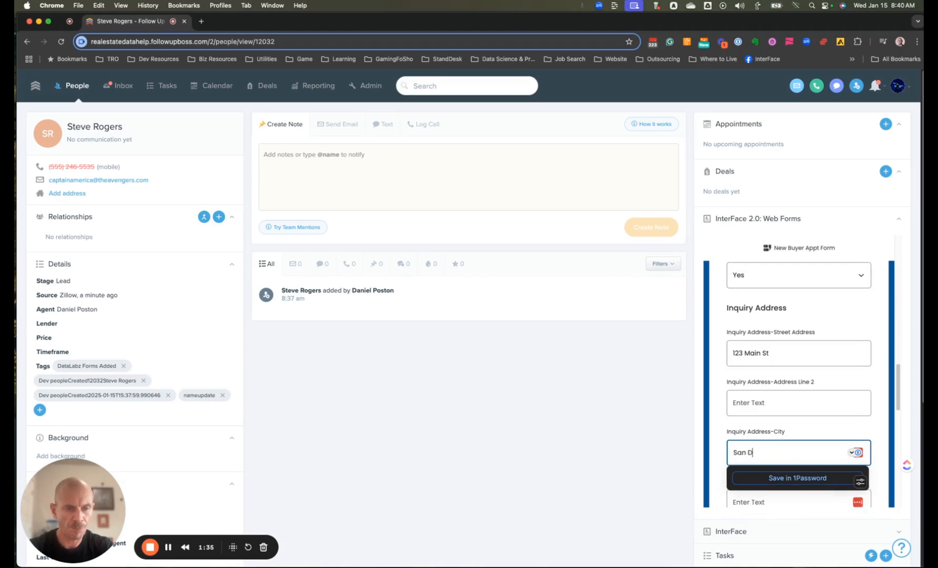
pyautogui.press('Tab')
# - Enter the state and zip code of the Inquiry Address and set its country to USA
pyautogui.scroll(-3, 759, 349)
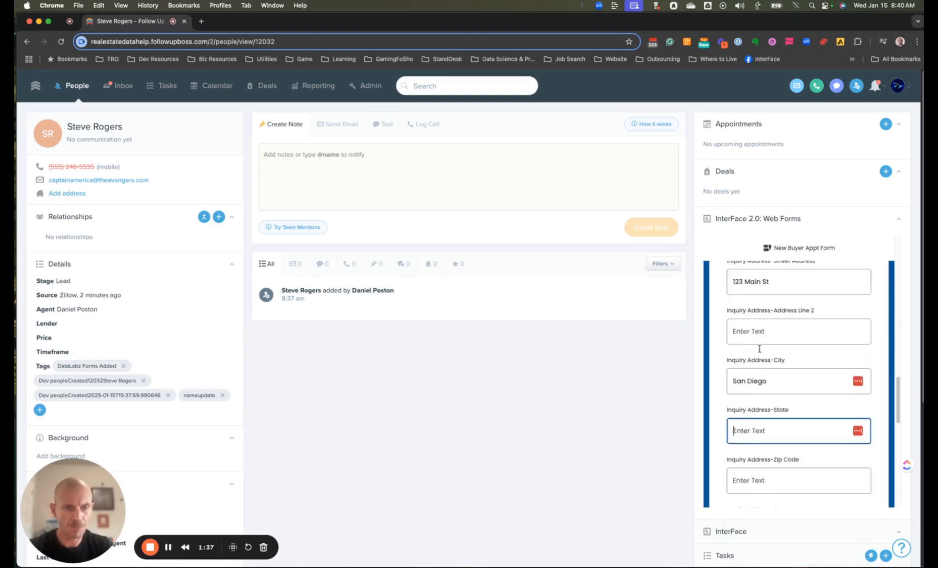
pyautogui.write('CA')
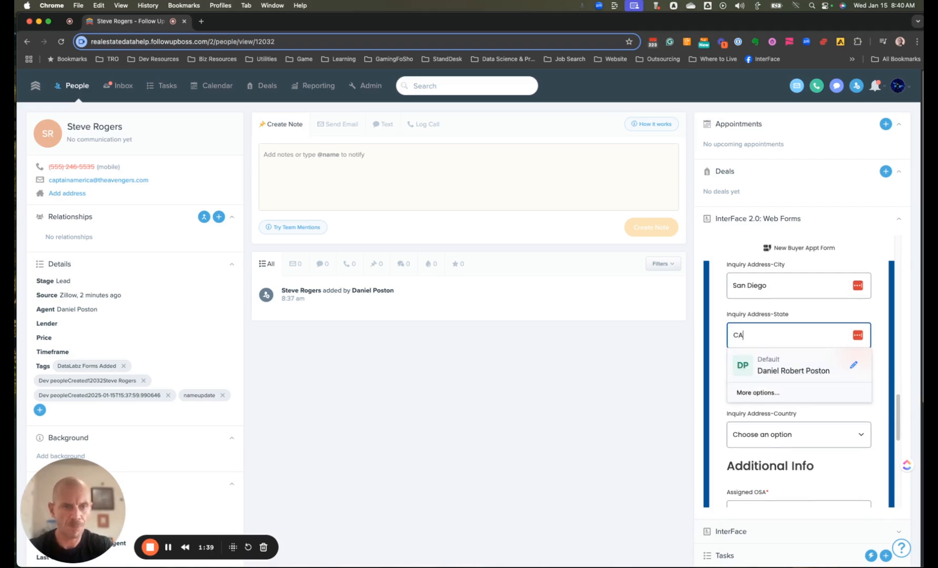
pyautogui.click(714, 377)
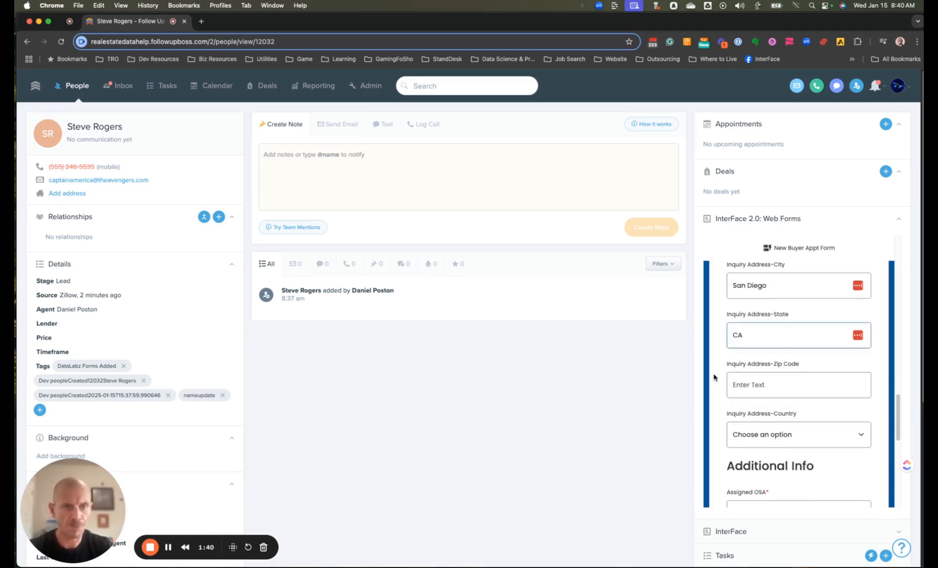
pyautogui.click(758, 383)
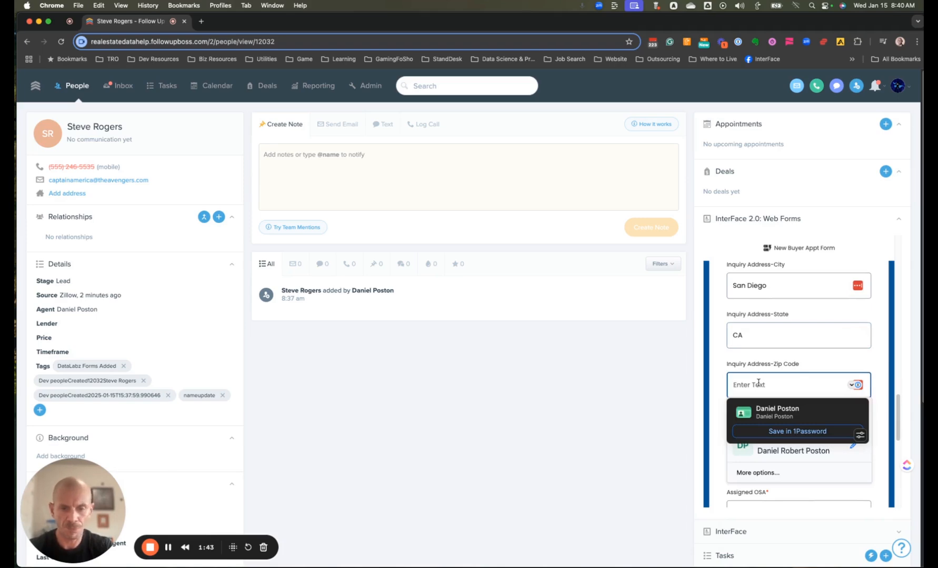
pyautogui.write('83646')
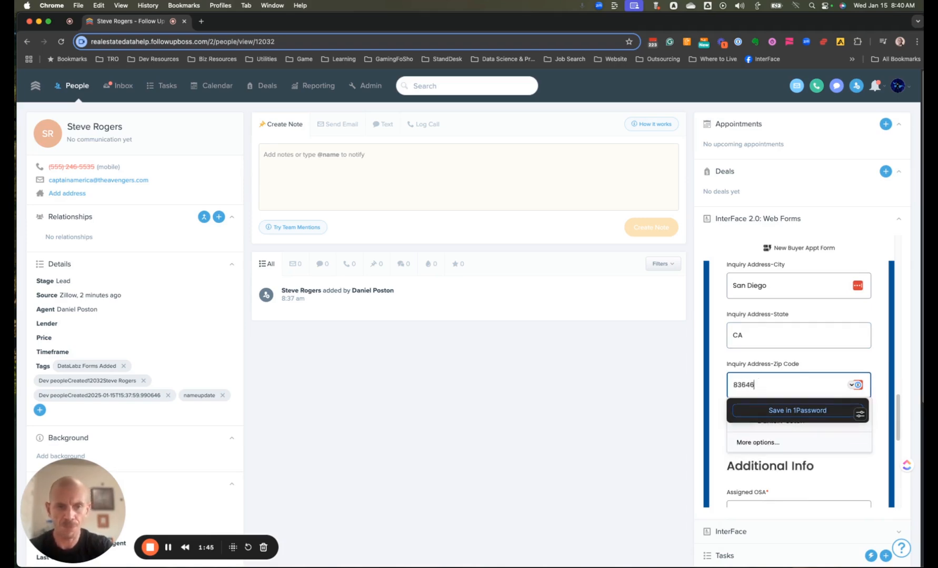
pyautogui.scroll(-3, 748, 368)
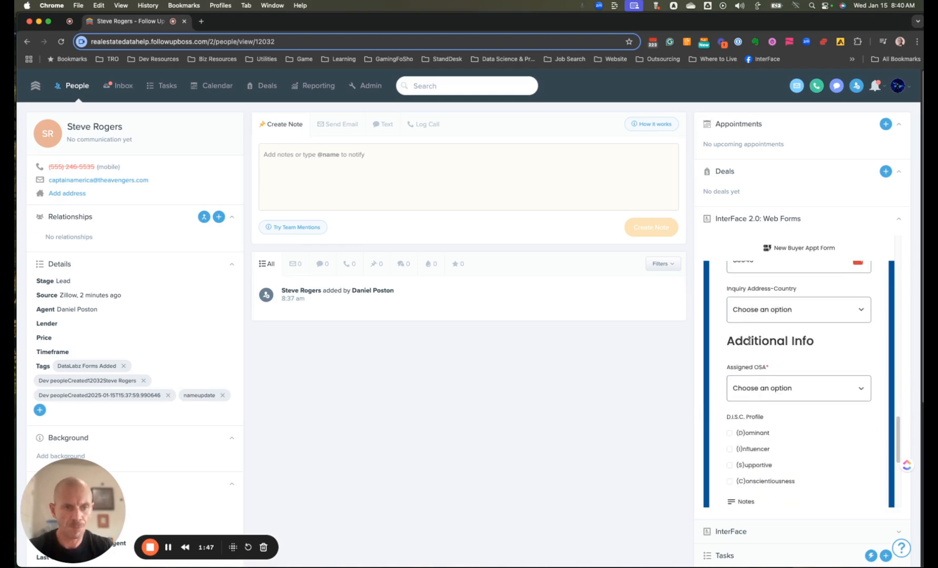
pyautogui.click(761, 315)
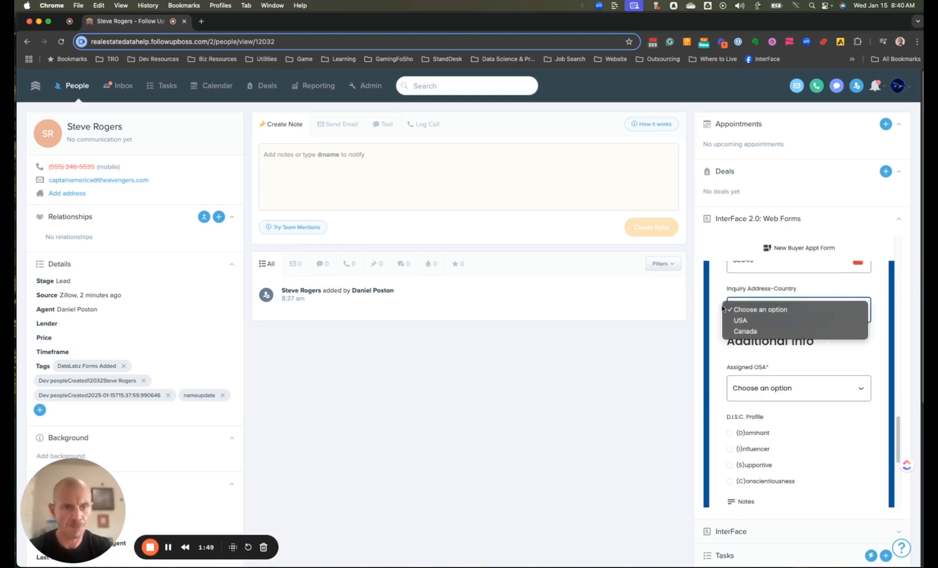
pyautogui.click(754, 321)
# - Select the assigned OSA and mark Dominant and Influencer in the D.I.S.C. Profile
pyautogui.scroll(-2, 783, 383)
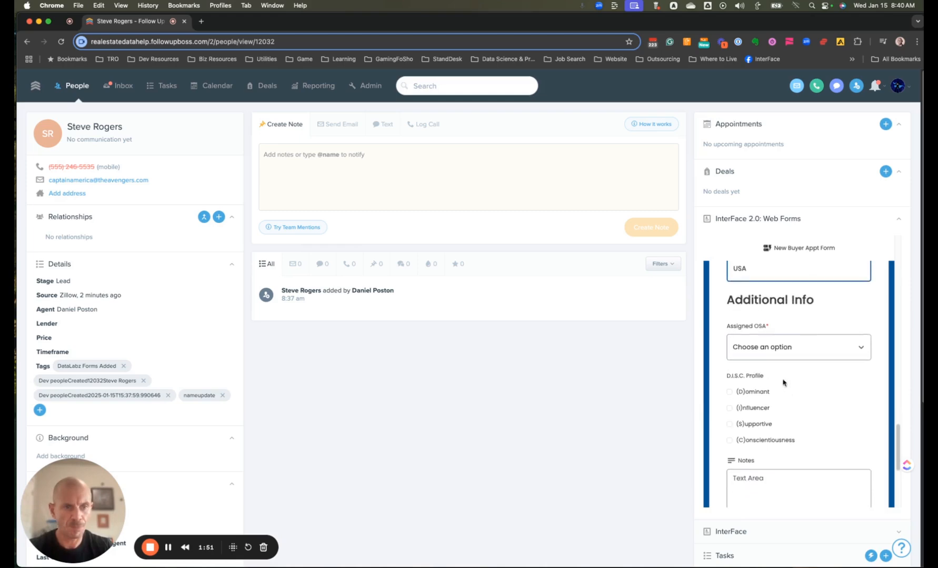
pyautogui.click(789, 342)
pyautogui.click(784, 374)
pyautogui.scroll(-2, 730, 288)
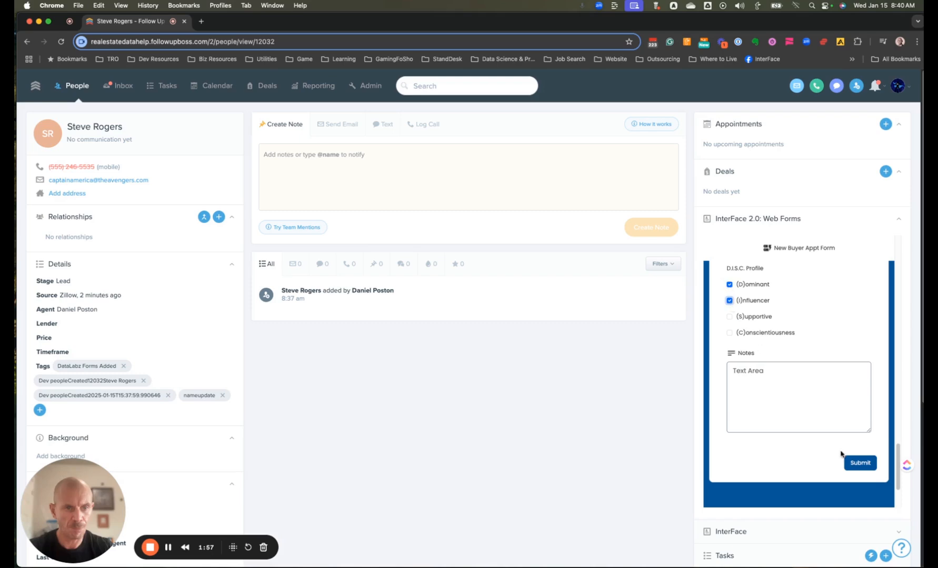
# - Submit the completed buyer appointment form and review its entry in the lead's activity history
pyautogui.click(866, 466)
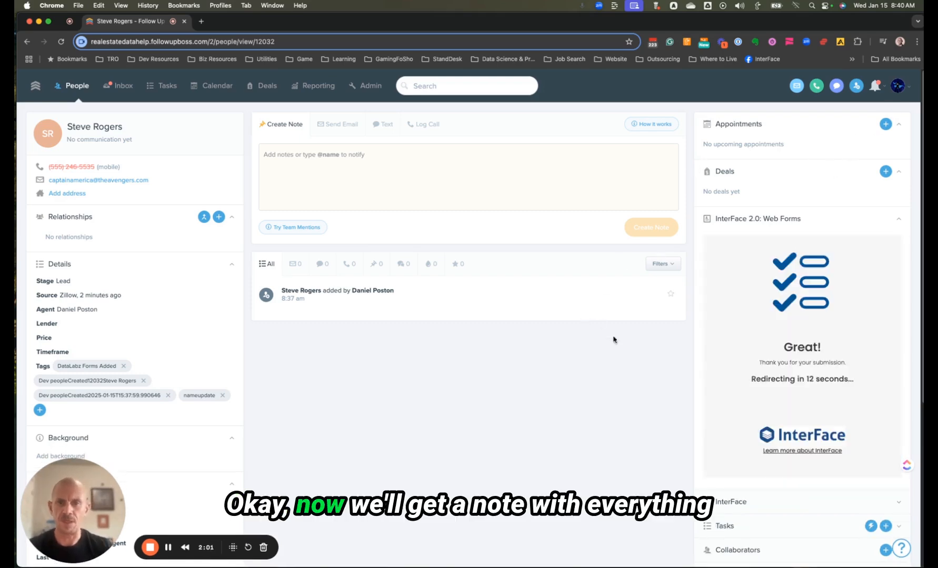
pyautogui.scroll(-3, 401, 312)
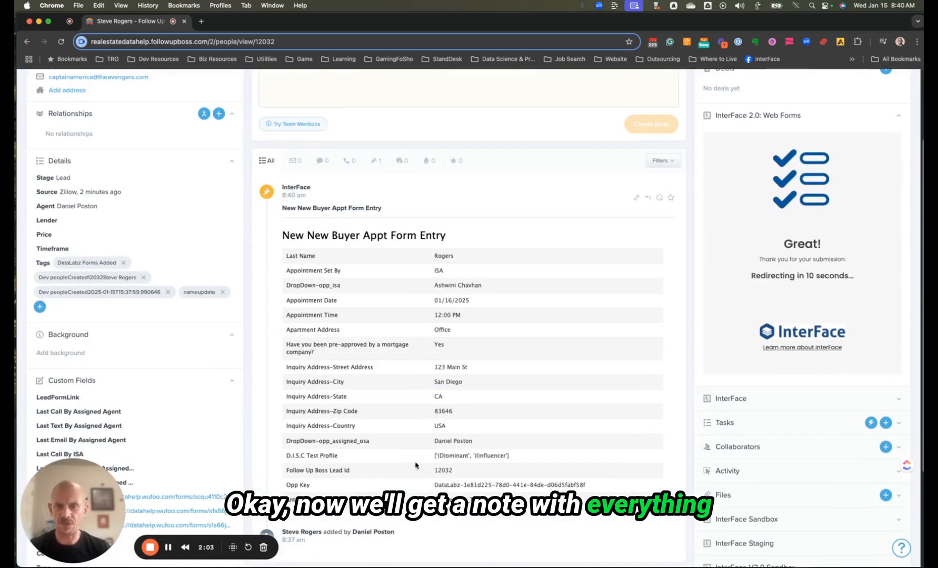
pyautogui.scroll(3, 453, 329)
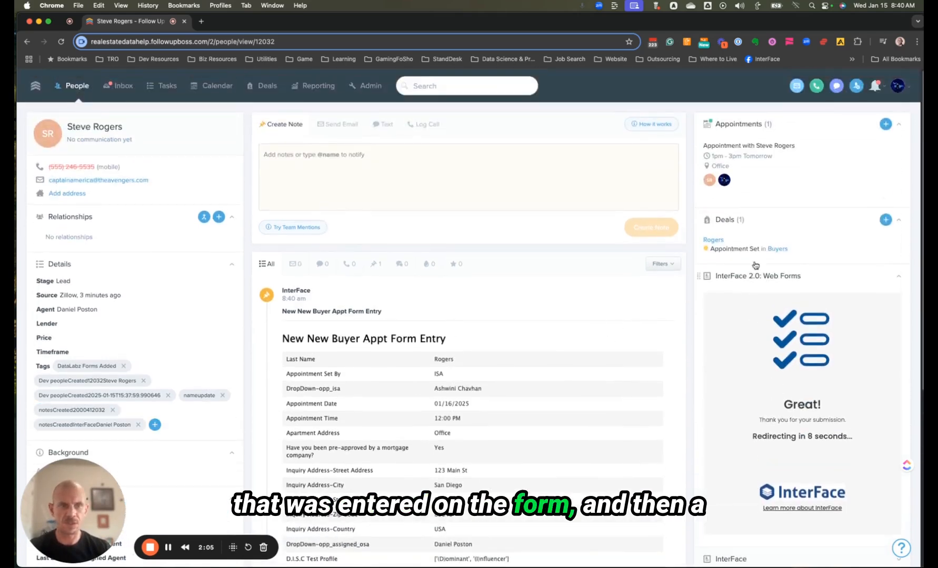